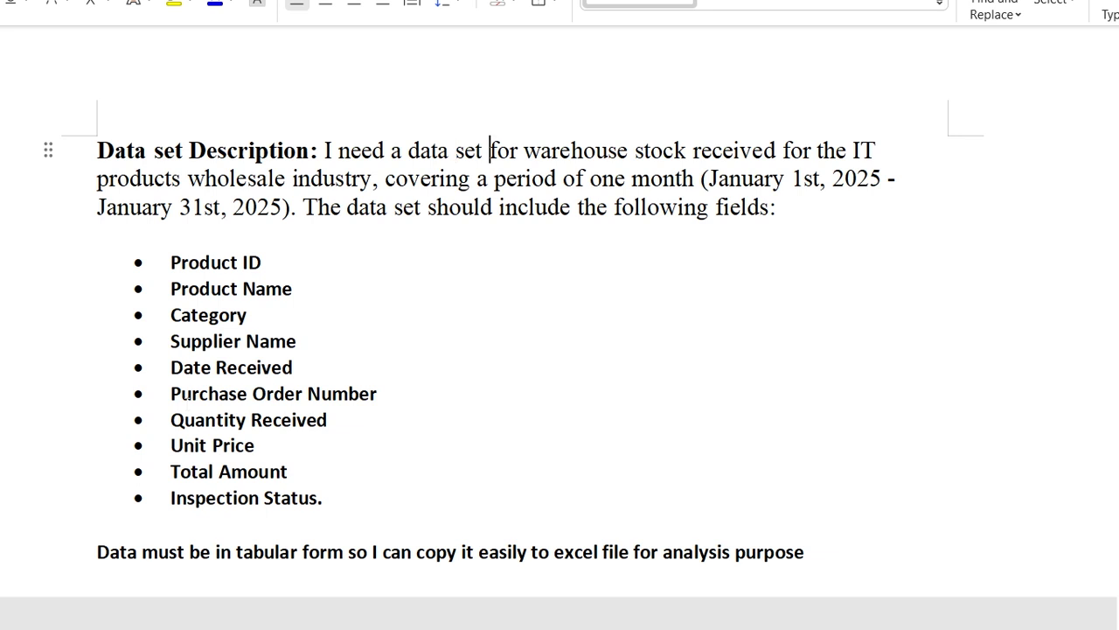
- Read through the data set description paragraph, checking the industry, the covered period and the introduction to the fields
{"action": "left_click", "coordinate": [783, 150]}
{"action": "left_click", "coordinate": [818, 149]}
{"action": "left_click", "coordinate": [98, 177]}
{"action": "left_click", "coordinate": [294, 177]}
{"action": "left_click", "coordinate": [374, 177]}
{"action": "left_click", "coordinate": [386, 177]}
{"action": "left_click", "coordinate": [564, 178]}
{"action": "left_click", "coordinate": [709, 178]}
{"action": "left_click", "coordinate": [792, 177]}
{"action": "left_click", "coordinate": [97, 206]}
{"action": "left_click", "coordinate": [180, 206]}
{"action": "left_click", "coordinate": [220, 206]}
{"action": "left_click", "coordinate": [348, 206]}
{"action": "left_click", "coordinate": [429, 207]}
{"action": "left_click", "coordinate": [579, 206]}
{"action": "left_click", "coordinate": [614, 206]}
{"action": "left_click", "coordinate": [717, 207]}
{"action": "left_click", "coordinate": [771, 206]}
{"action": "left_click", "coordinate": [778, 207]}
- Review the bulleted list of required fields from Product ID through Total Amount
{"action": "left_click", "coordinate": [171, 262]}
{"action": "left_click", "coordinate": [243, 262]}
{"action": "left_click", "coordinate": [211, 262]}
{"action": "left_click", "coordinate": [191, 262]}
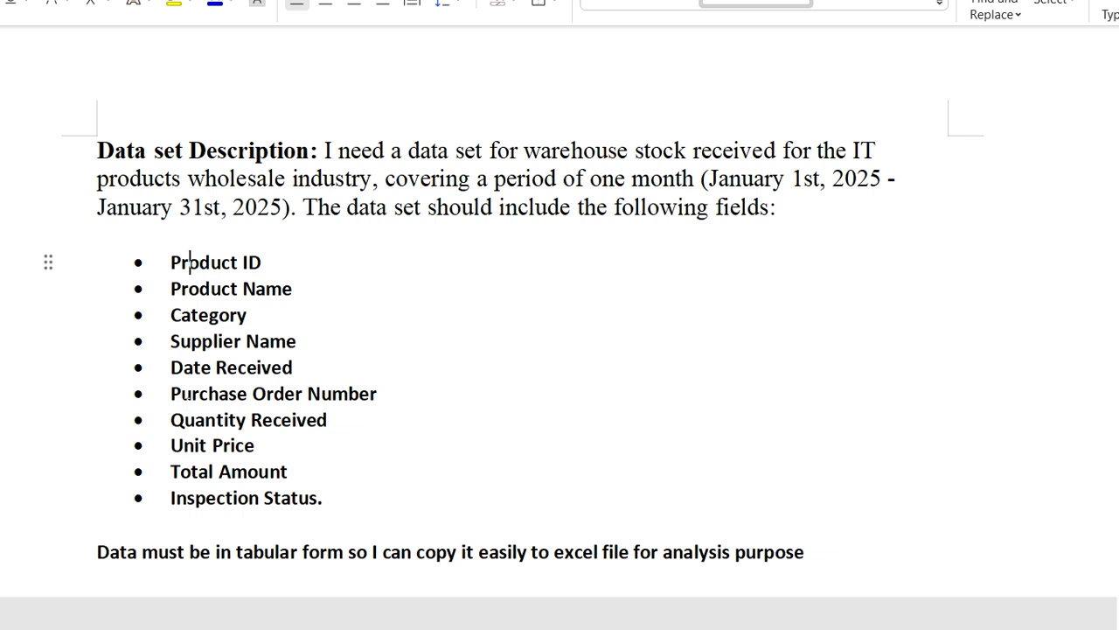
{"action": "key", "text": "Home"}
{"action": "key", "text": "shift+Down"}
{"action": "key", "text": "shift+Down"}
{"action": "key", "text": "shift+Down"}
{"action": "key", "text": "shift+Down"}
{"action": "key", "text": "shift+Down"}
{"action": "key", "text": "shift+Down"}
{"action": "key", "text": "shift+Down"}
{"action": "key", "text": "shift+Down"}
{"action": "key", "text": "shift+Down"}
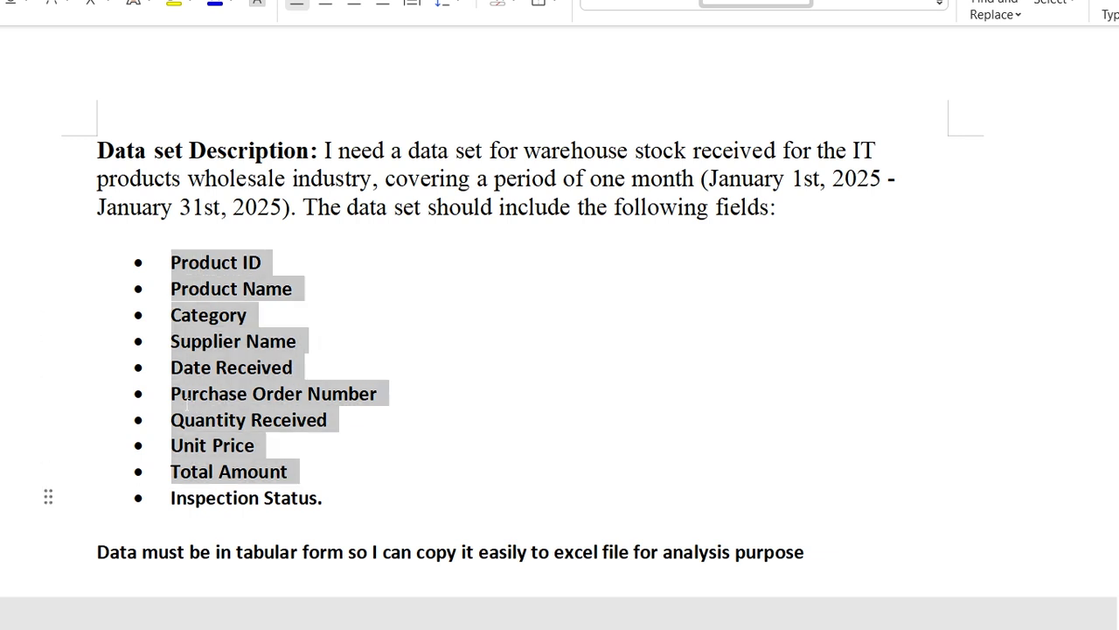
- Read the closing line that specifies the output format and its analysis purpose
{"action": "key", "text": "Down"}
{"action": "key", "text": "ctrl+Left"}
{"action": "key", "text": "ctrl+Left"}
{"action": "key", "text": "ctrl+Right"}
{"action": "key", "text": "ctrl+Right"}
{"action": "key", "text": "ctrl+Right"}
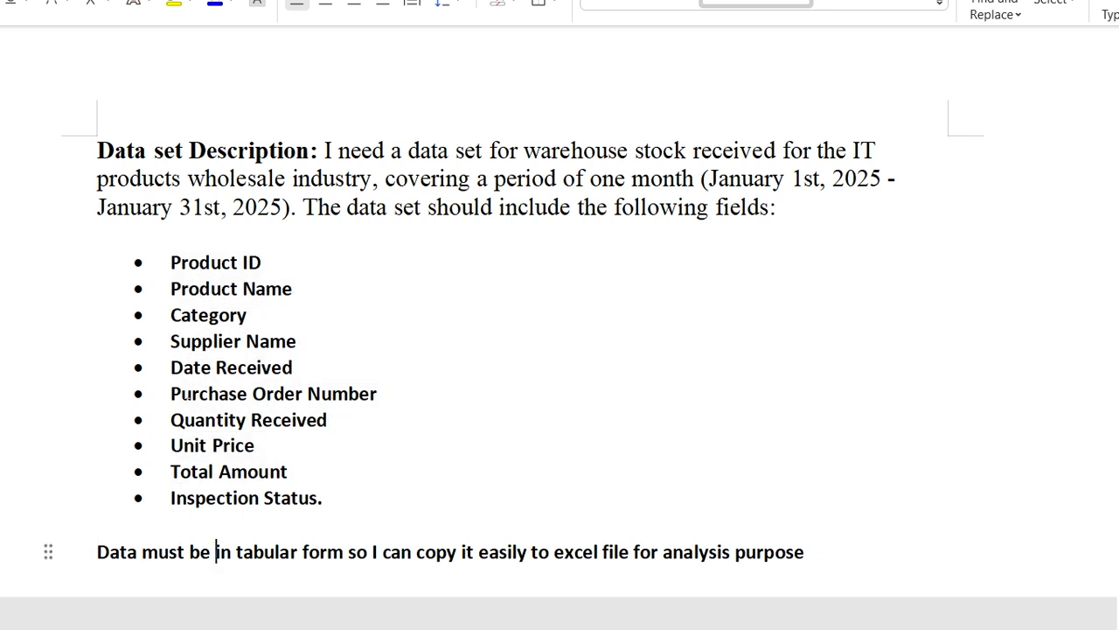
{"action": "key", "text": "ctrl+Right"}
{"action": "key", "text": "ctrl+Right"}
{"action": "key", "text": "ctrl+Right"}
{"action": "key", "text": "ctrl+Right"}
{"action": "key", "text": "ctrl+Right"}
{"action": "key", "text": "ctrl+Right"}
{"action": "key", "text": "ctrl+Right"}
{"action": "key", "text": "ctrl+Right"}
{"action": "key", "text": "ctrl+Right"}
{"action": "key", "text": "ctrl+Right"}
{"action": "key", "text": "ctrl+Right"}
{"action": "key", "text": "ctrl+Right"}
{"action": "key", "text": "ctrl+Right"}
{"action": "key", "text": "ctrl+Right"}
{"action": "key", "text": "ctrl+Right"}
- Copy the entire data set prompt from the document, switch to ChatGPT and submit it as a message
{"action": "key", "text": "ctrl+a"}
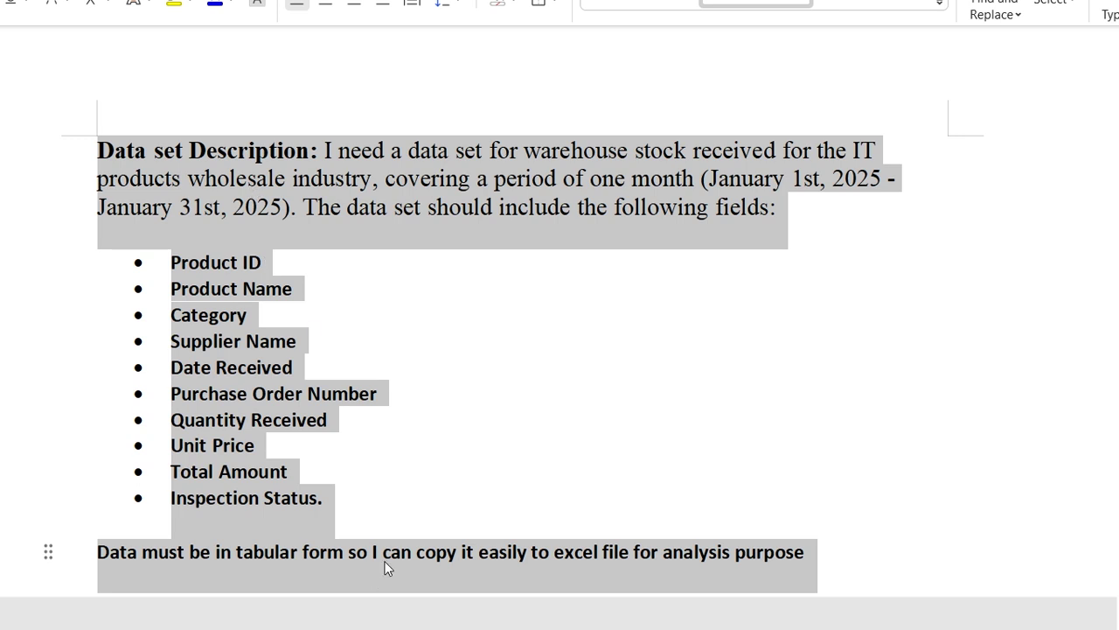
{"action": "key", "text": "alt+Tab"}
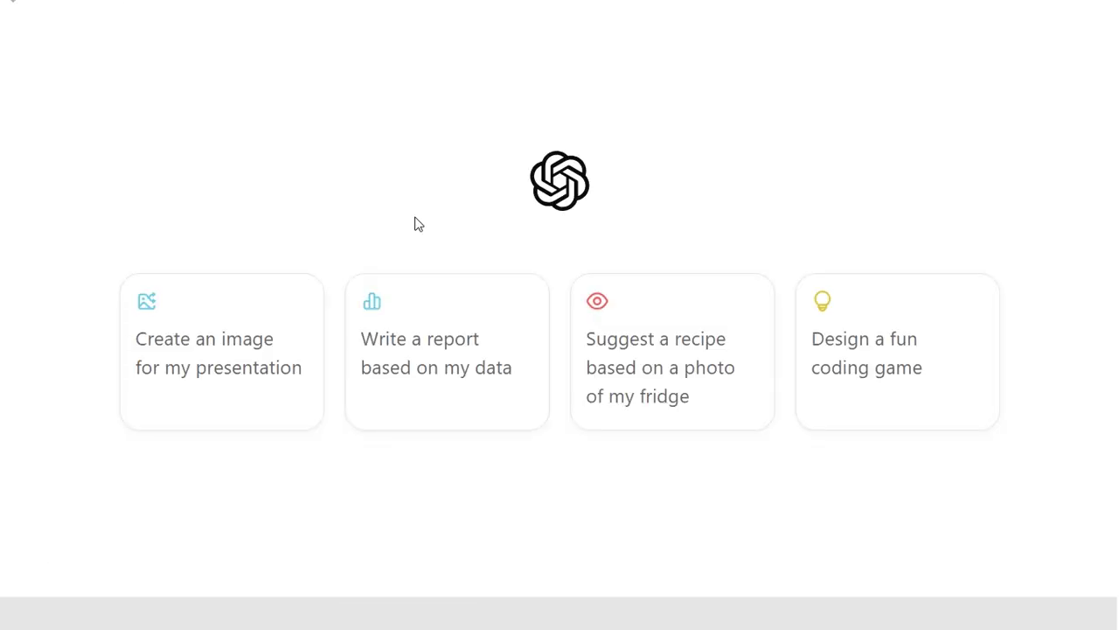
{"action": "key", "text": "ctrl+v"}
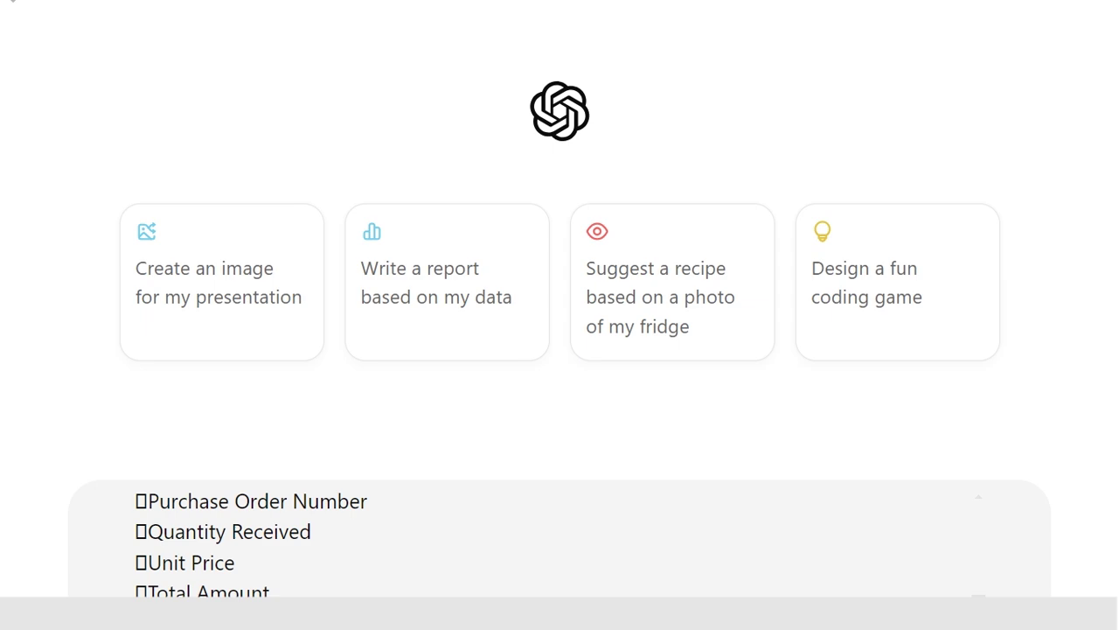
{"action": "key", "text": "Return"}
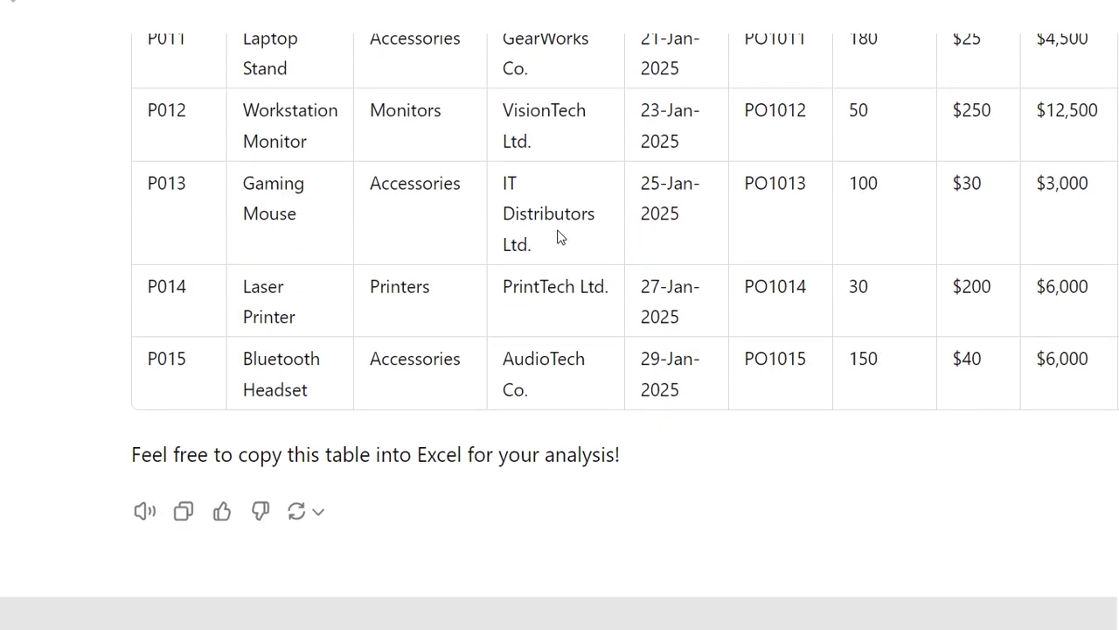
- Copy the whole generated stock table and paste it into the blank spreadsheet using the Keep Text Only format
{"action": "scroll", "coordinate": [560, 236], "scroll_direction": "up", "scroll_amount": 10}
{"action": "left_click_drag", "start_coordinate": [147, 70], "coordinate": [1093, 385]}
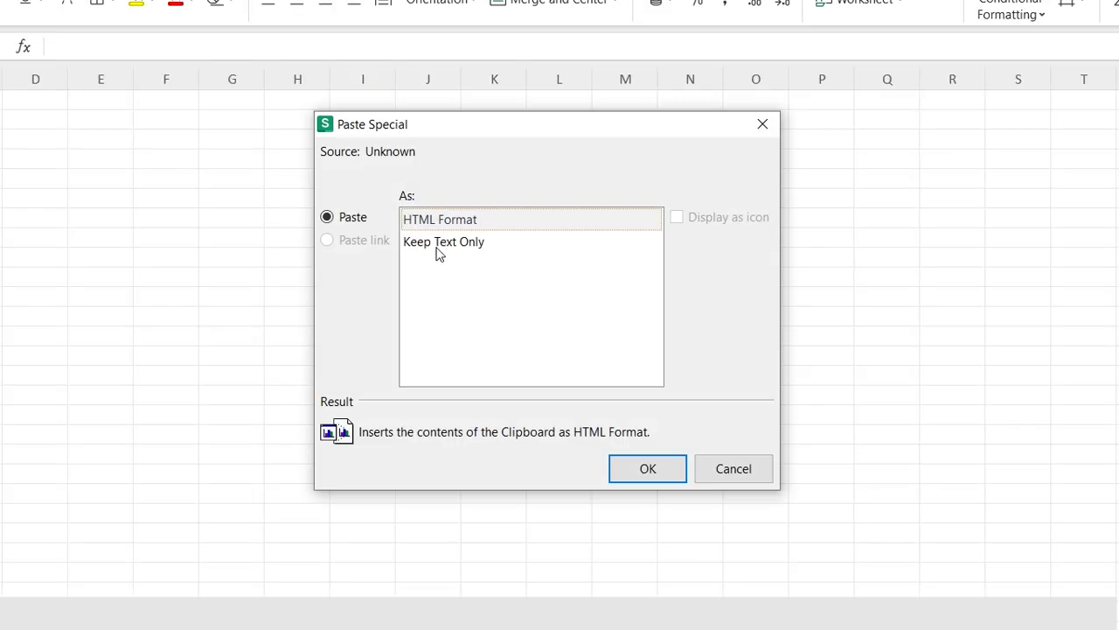
{"action": "left_click", "coordinate": [440, 246]}
{"action": "left_click", "coordinate": [648, 468]}
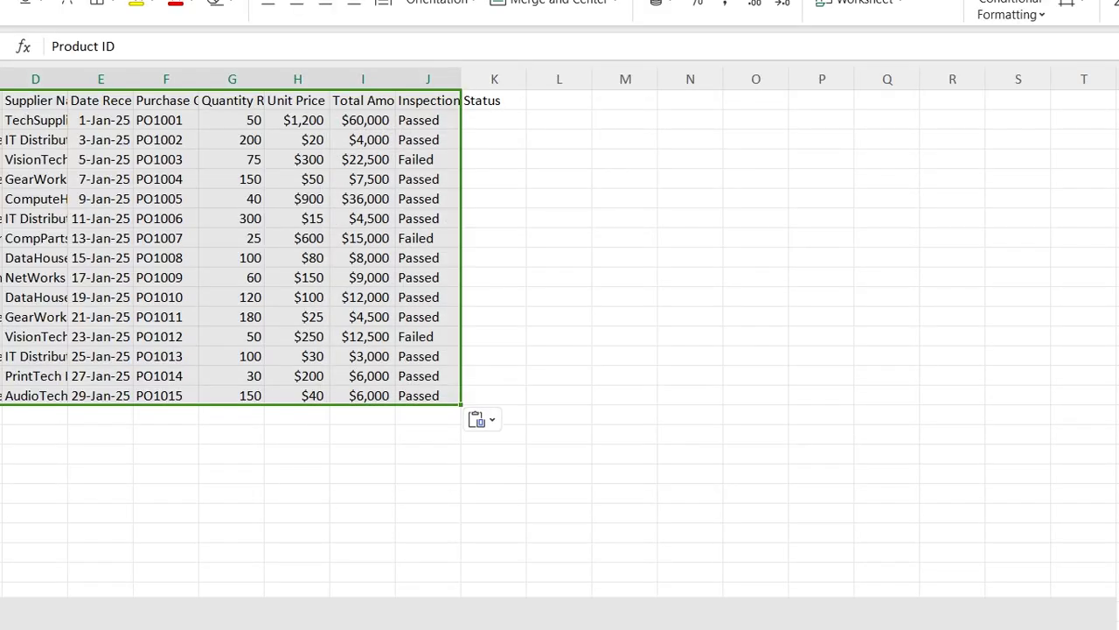